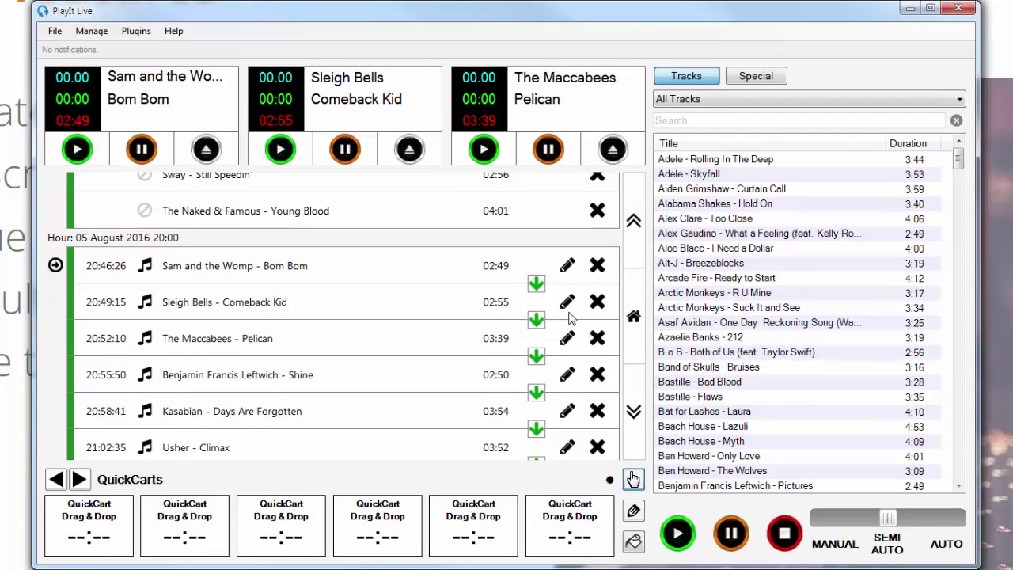
- Switch the track's segue to Stop and then back to Continue
{"action": "left_click", "coordinate": [536, 288]}
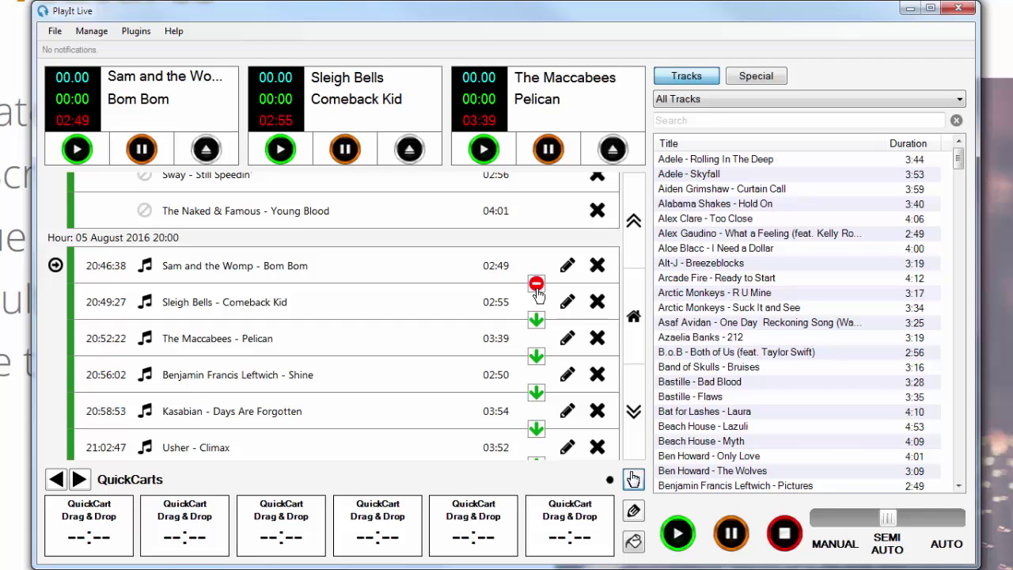
{"action": "left_click", "coordinate": [536, 288]}
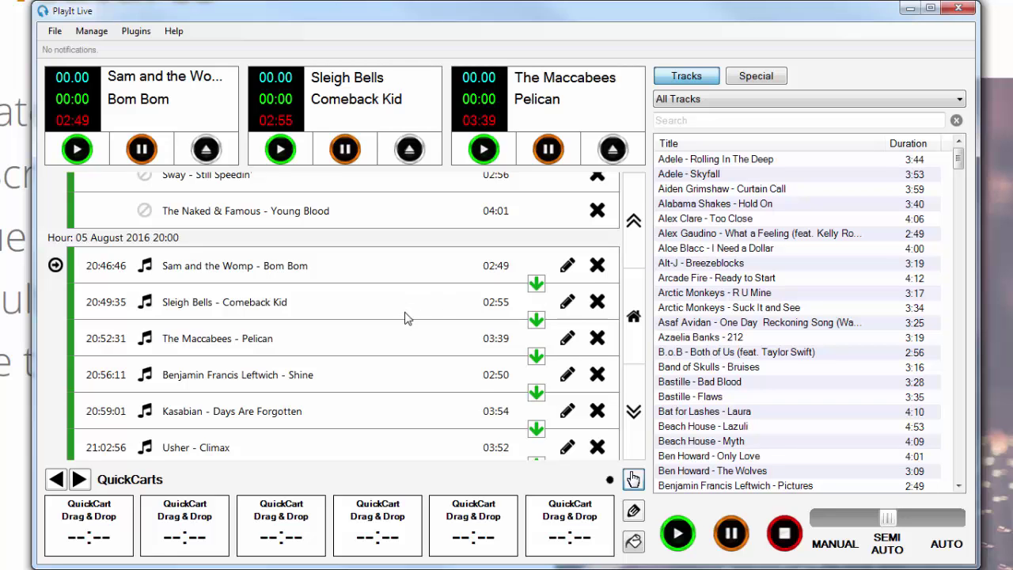
{"action": "scroll", "coordinate": [401, 328], "scroll_direction": "up", "scroll_amount": 3}
{"action": "scroll", "coordinate": [401, 328], "scroll_direction": "up", "scroll_amount": 4}
{"action": "scroll", "coordinate": [401, 328], "scroll_direction": "down", "scroll_amount": 10}
{"action": "scroll", "coordinate": [401, 333], "scroll_direction": "up", "scroll_amount": 6}
{"action": "scroll", "coordinate": [400, 337], "scroll_direction": "up", "scroll_amount": 5}
{"action": "scroll", "coordinate": [376, 277], "scroll_direction": "down", "scroll_amount": 1}
{"action": "scroll", "coordinate": [269, 372], "scroll_direction": "up", "scroll_amount": 1}
{"action": "scroll", "coordinate": [255, 364], "scroll_direction": "down", "scroll_amount": 5}
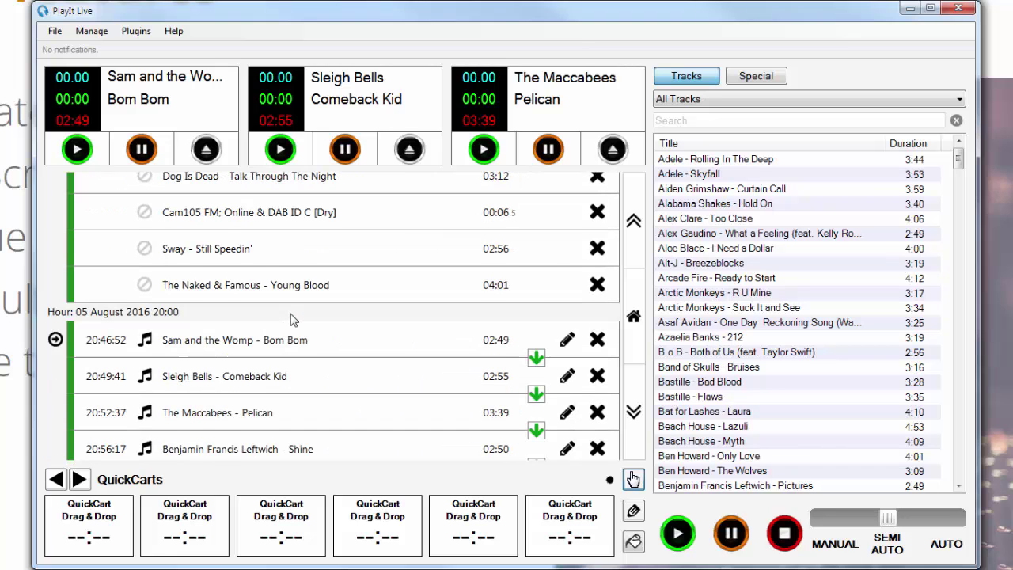
{"action": "scroll", "coordinate": [293, 309], "scroll_direction": "down", "scroll_amount": 20}
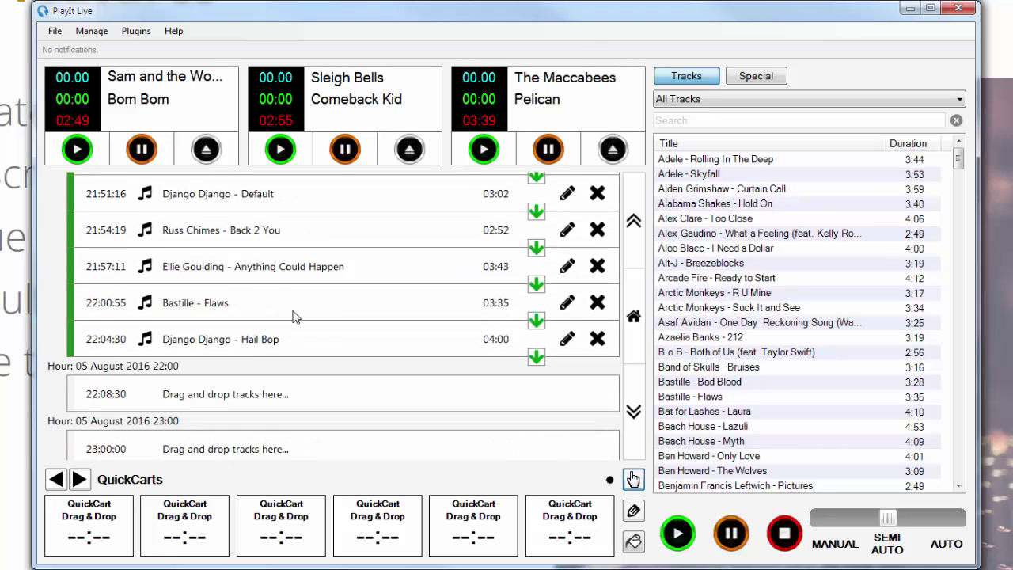
{"action": "scroll", "coordinate": [299, 299], "scroll_direction": "down", "scroll_amount": 20}
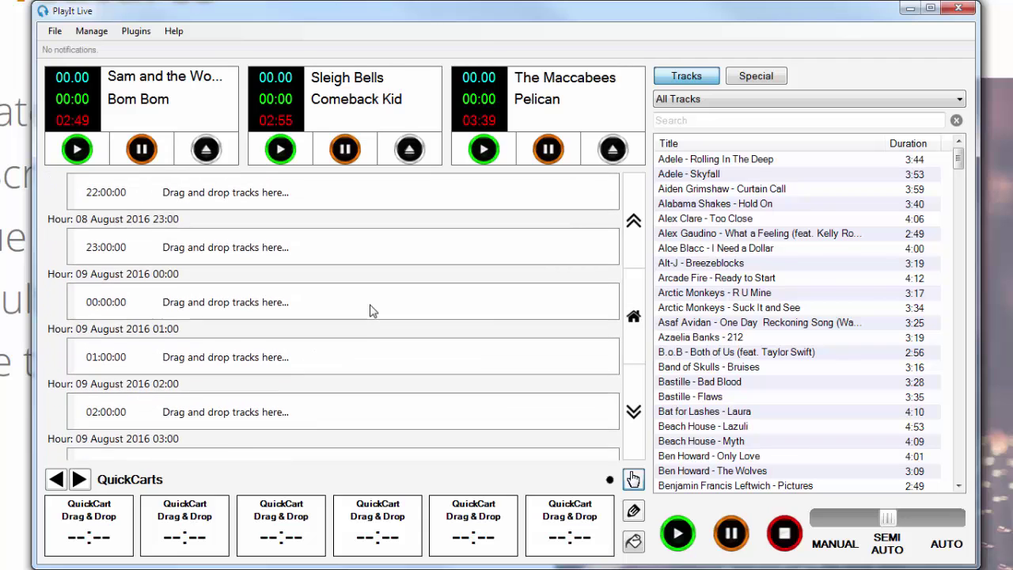
{"action": "scroll", "coordinate": [387, 323], "scroll_direction": "down", "scroll_amount": 20}
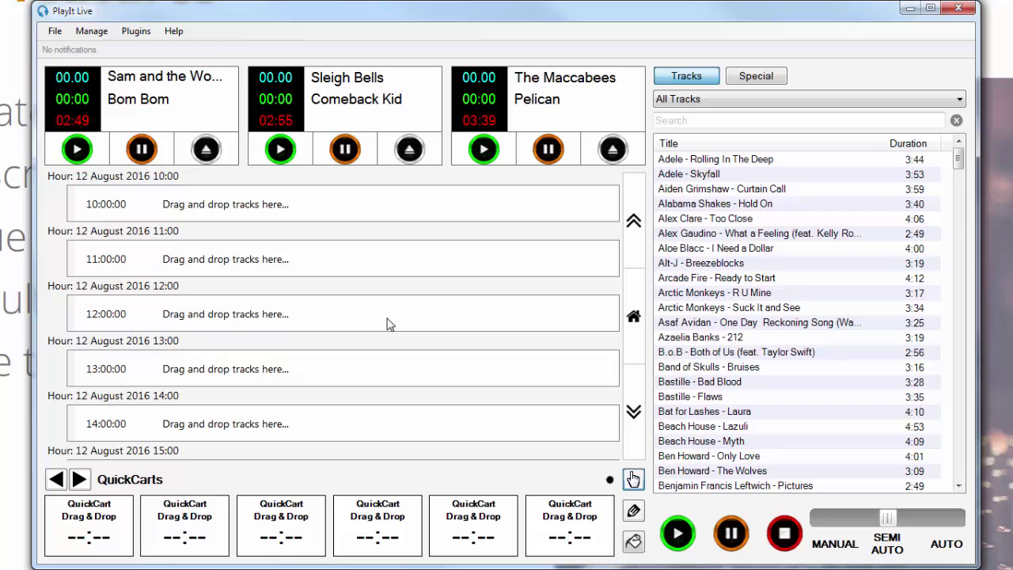
{"action": "scroll", "coordinate": [388, 323], "scroll_direction": "up", "scroll_amount": 20}
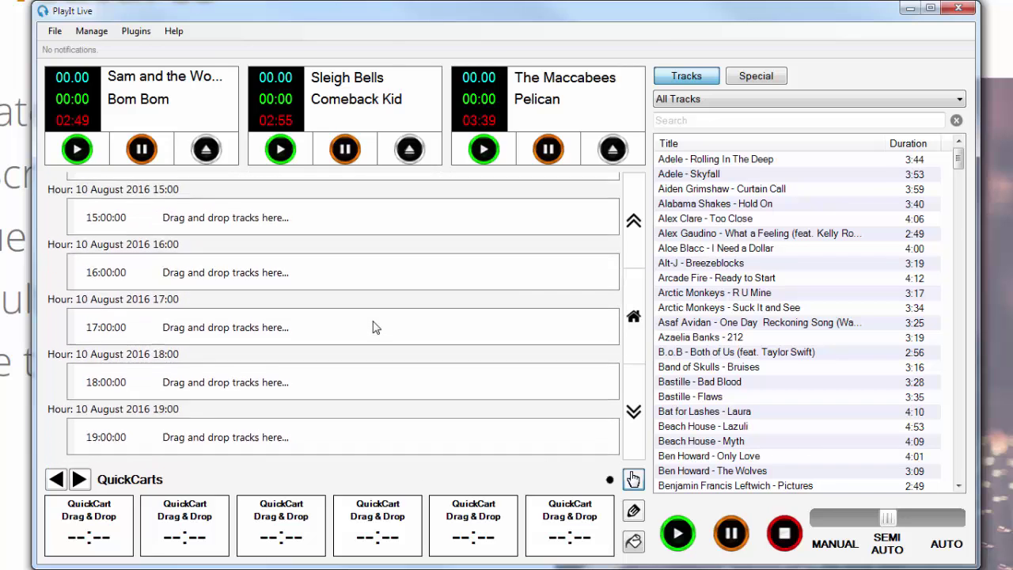
{"action": "scroll", "coordinate": [371, 328], "scroll_direction": "up", "scroll_amount": 14}
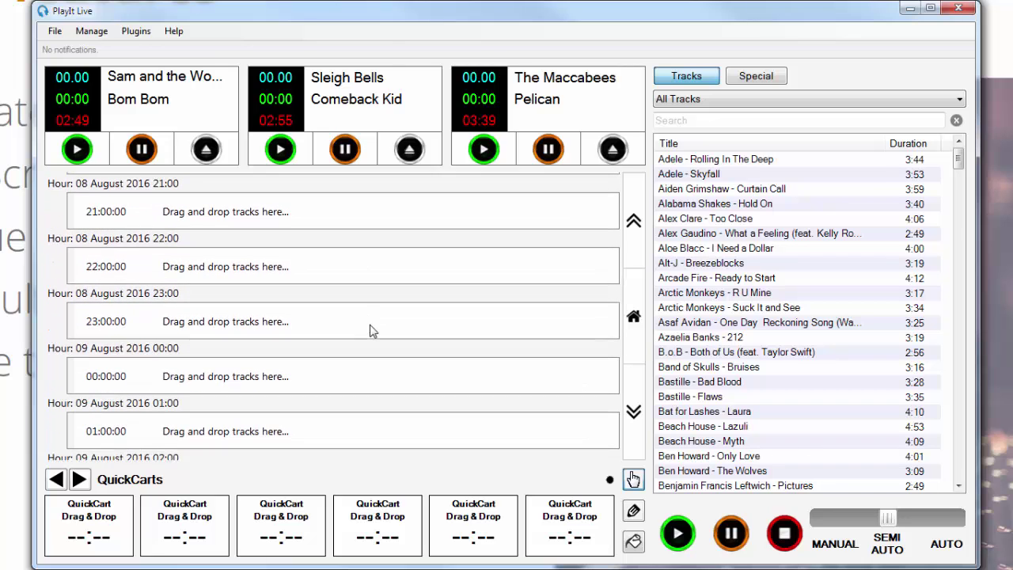
- Return to the current hour, drop a Voice Track below Sam and the Womp – Bom Bom, and open its Segue Editor
{"action": "left_click", "coordinate": [634, 317]}
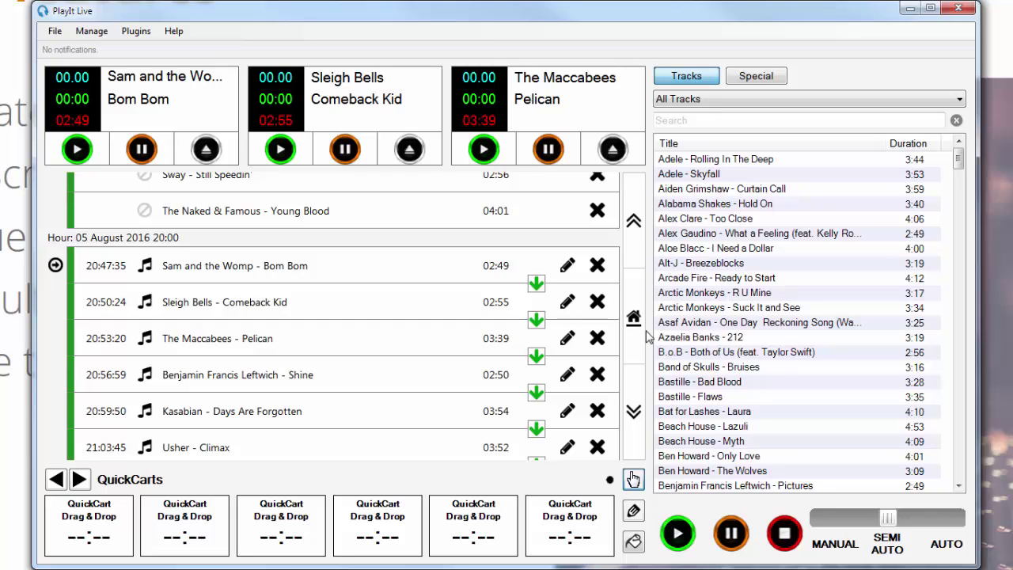
{"action": "left_click", "coordinate": [756, 76]}
{"action": "left_click_drag", "start_coordinate": [788, 139], "coordinate": [372, 291]}
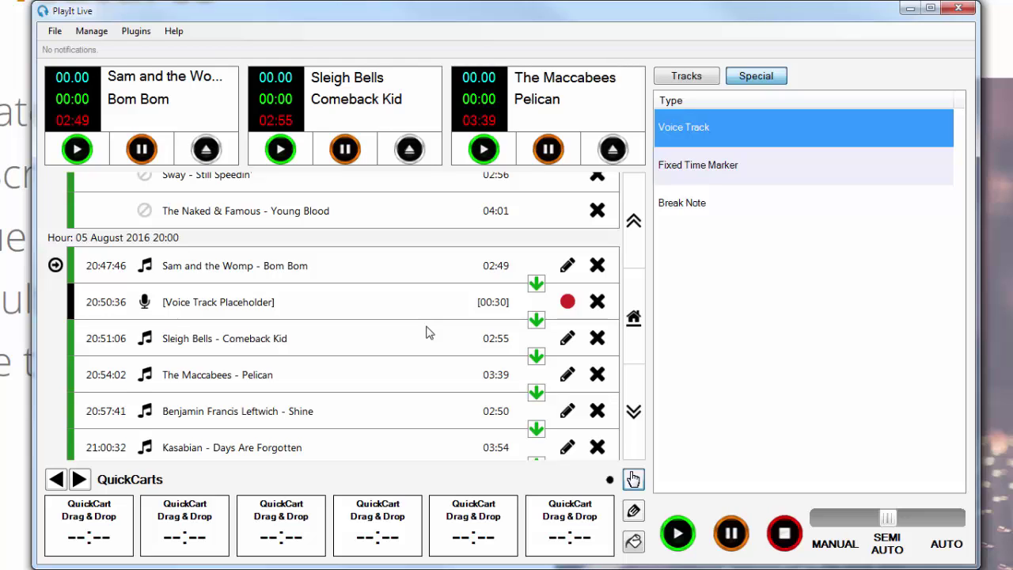
{"action": "left_click", "coordinate": [568, 304]}
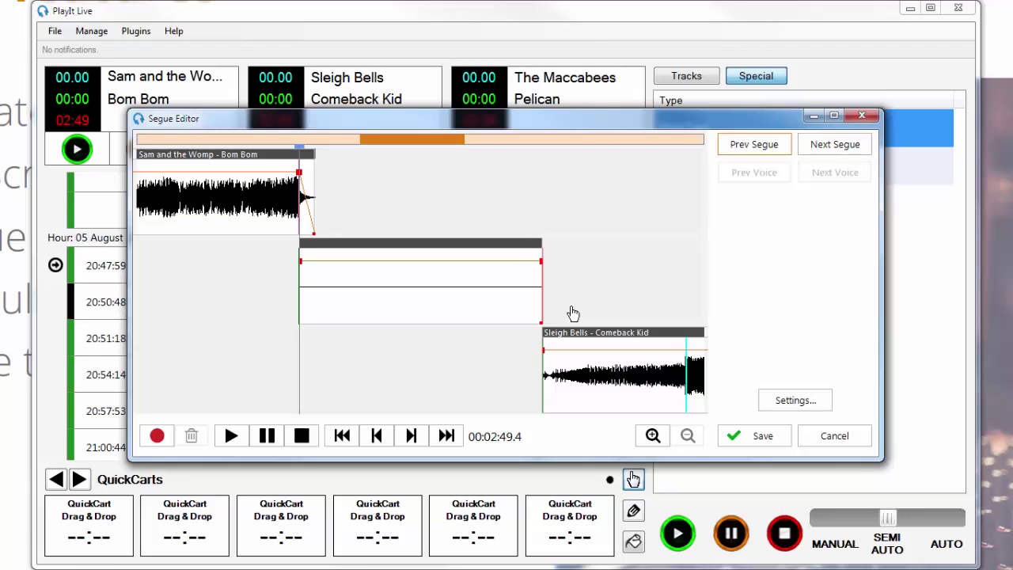
- Record the voice link over Bom Bom's ending, start it later, and bring Comeback Kid in earlier beneath it
{"action": "left_click", "coordinate": [166, 442]}
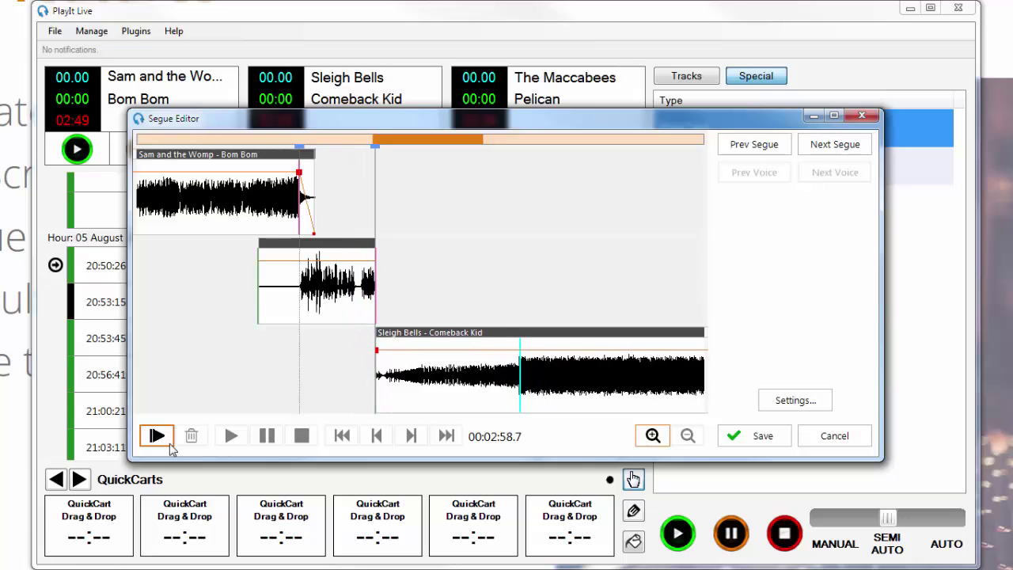
{"action": "left_click", "coordinate": [169, 447]}
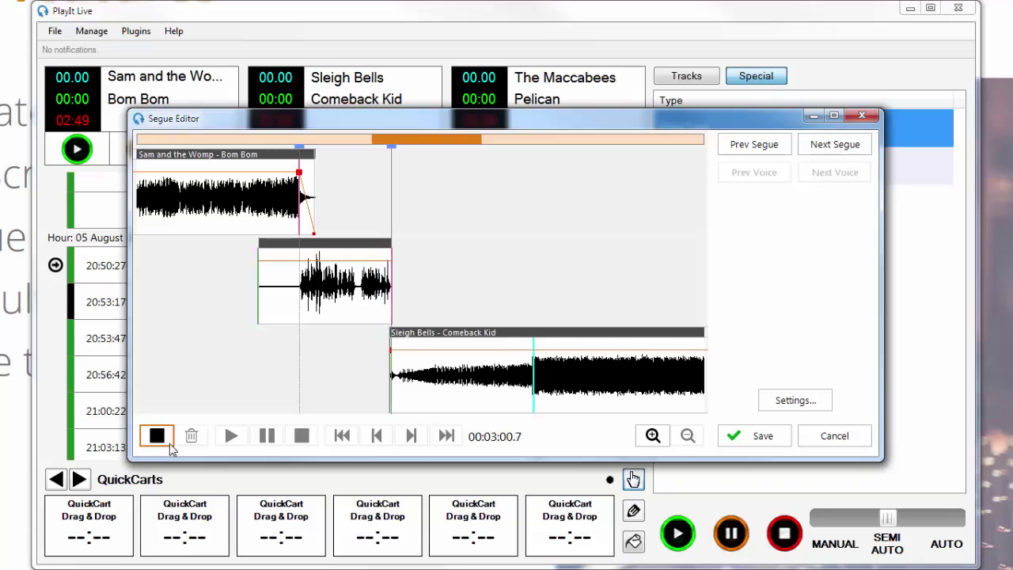
{"action": "left_click", "coordinate": [171, 448]}
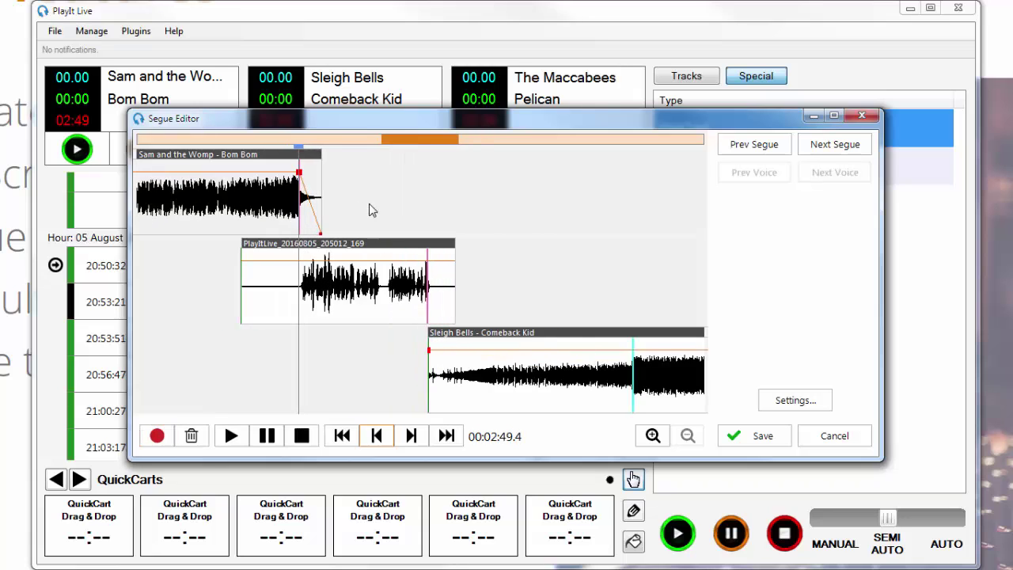
{"action": "left_click_drag", "start_coordinate": [156, 273], "coordinate": [250, 273]}
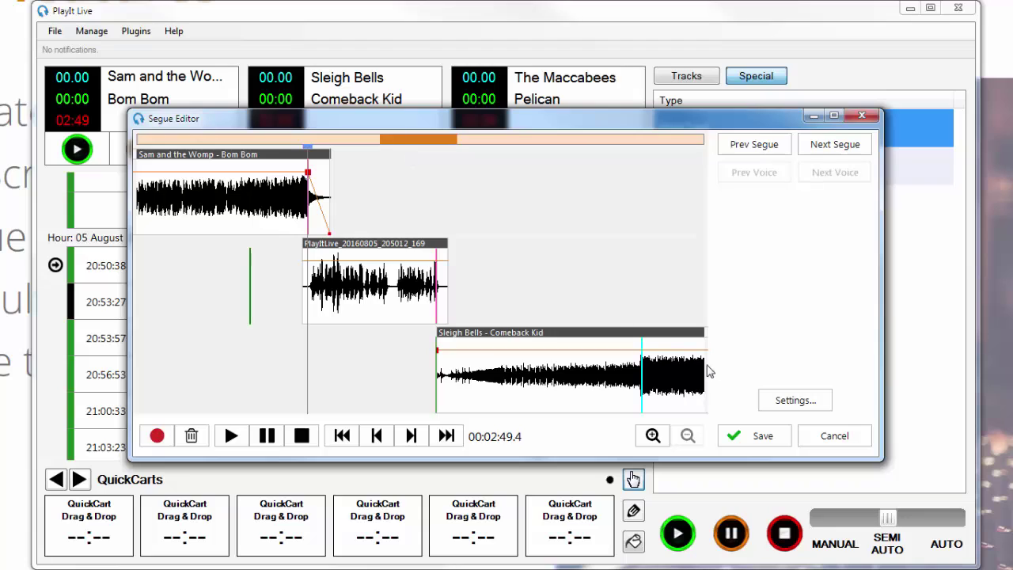
{"action": "left_click_drag", "start_coordinate": [643, 331], "coordinate": [576, 327]}
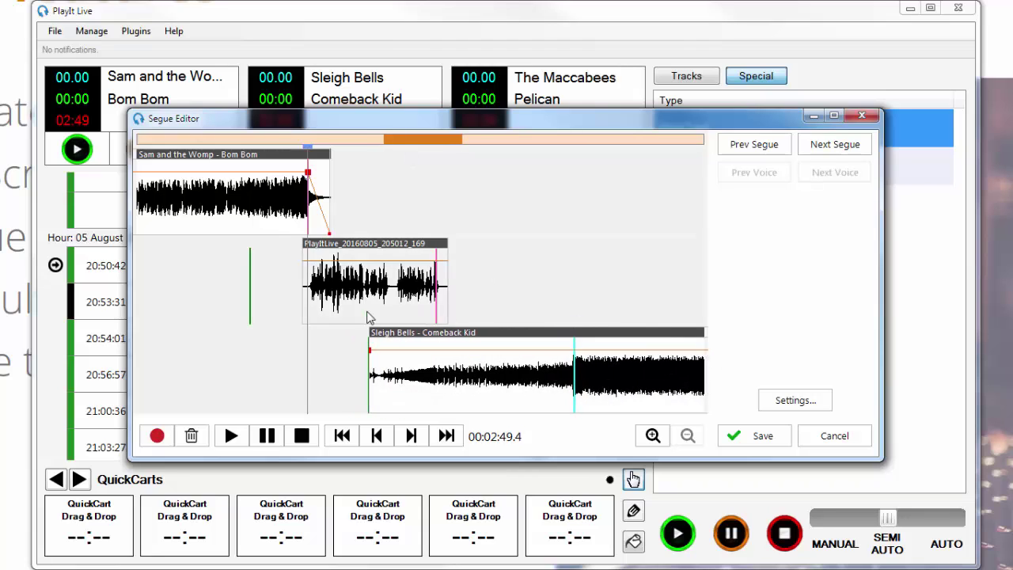
- Add volume points so Comeback Kid fades in from low under the voice, then save the segue
{"action": "left_click", "coordinate": [451, 351]}
{"action": "left_click_drag", "start_coordinate": [437, 350], "coordinate": [438, 365]}
{"action": "left_click", "coordinate": [373, 358]}
{"action": "left_click_drag", "start_coordinate": [371, 352], "coordinate": [369, 387]}
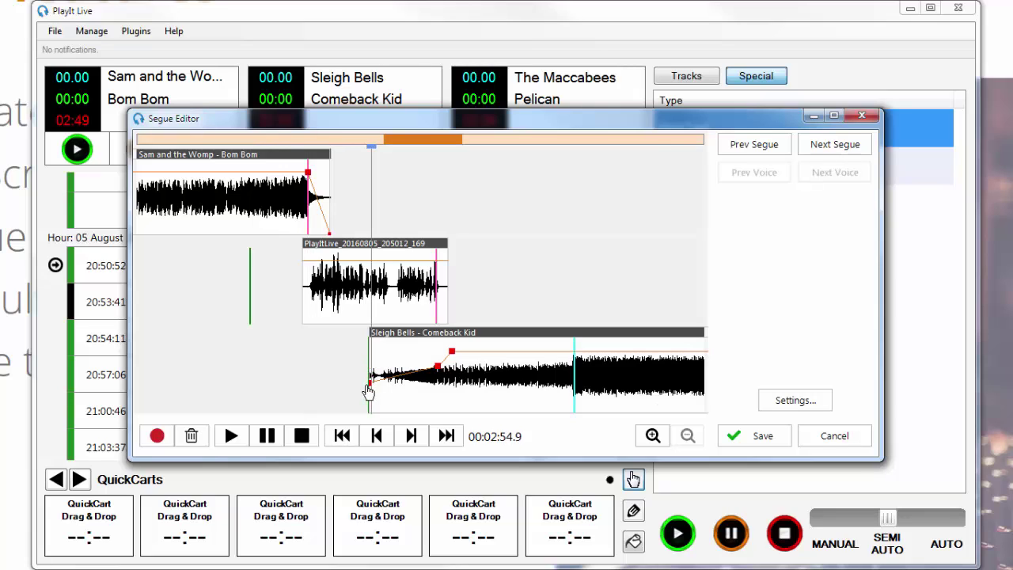
{"action": "left_click", "coordinate": [759, 435]}
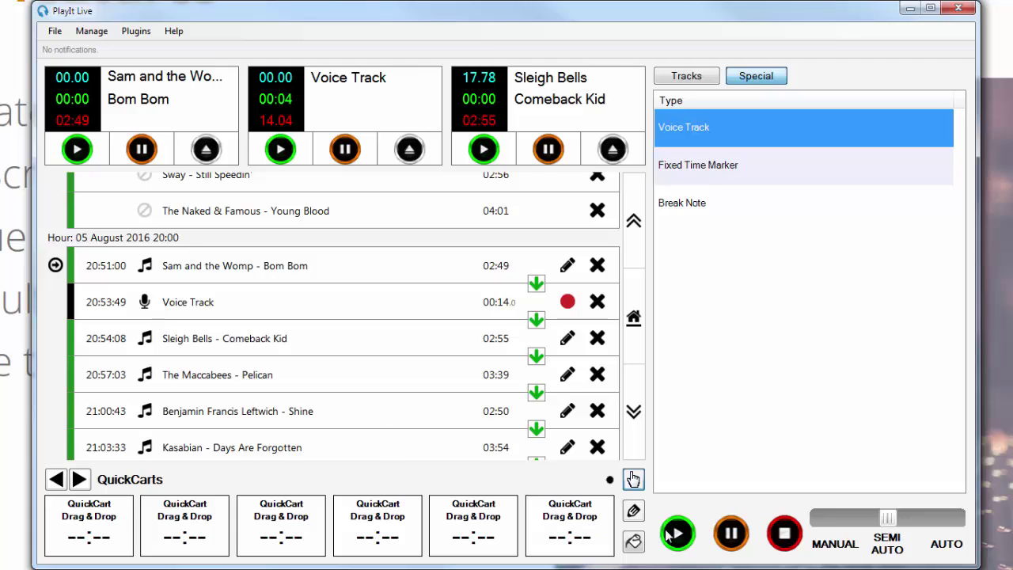
- Play out Bom Bom, the voice track and Comeback Kid, then stop playback
{"action": "left_click", "coordinate": [678, 535]}
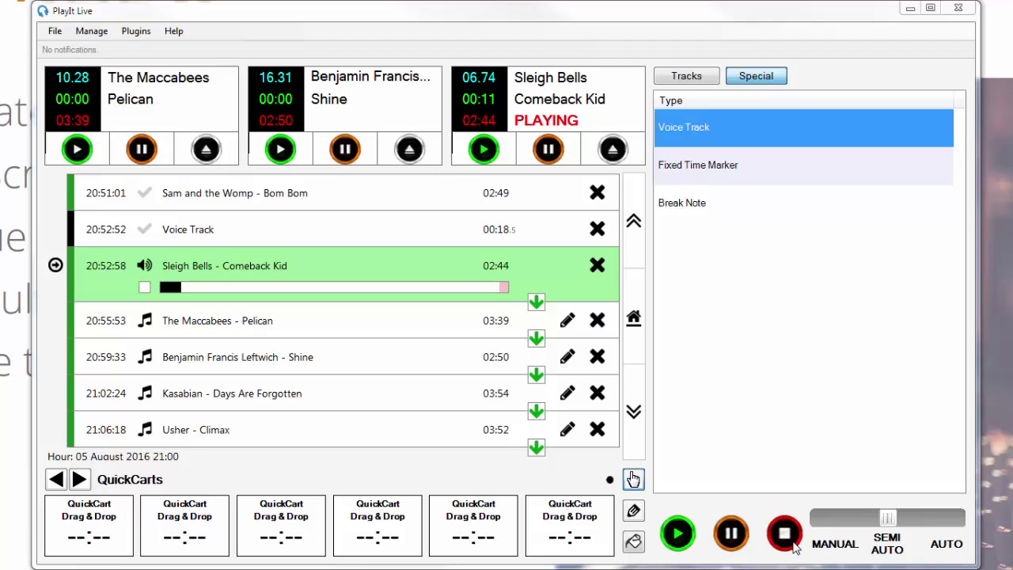
{"action": "left_click", "coordinate": [633, 479]}
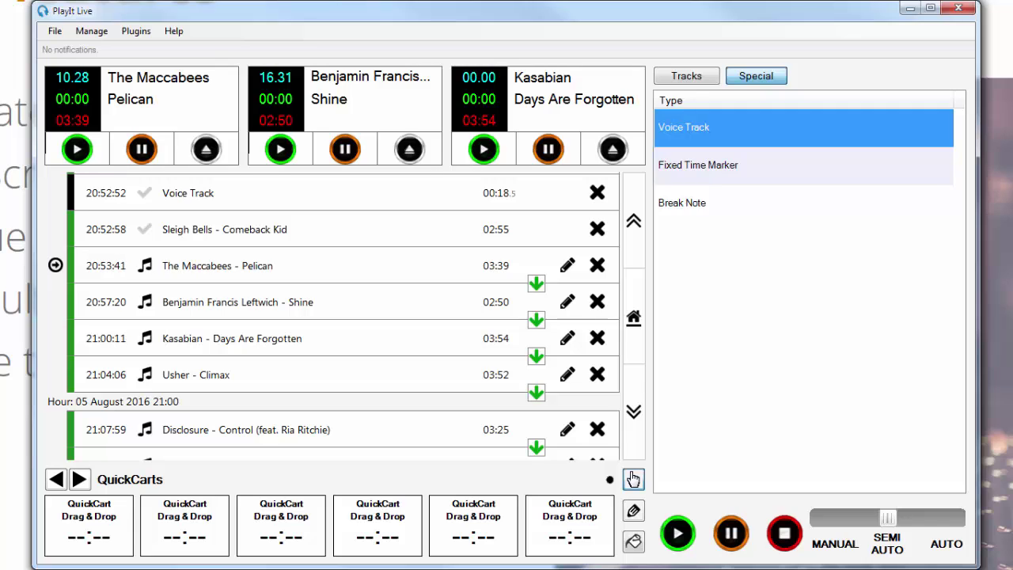
{"action": "left_click", "coordinate": [57, 37]}
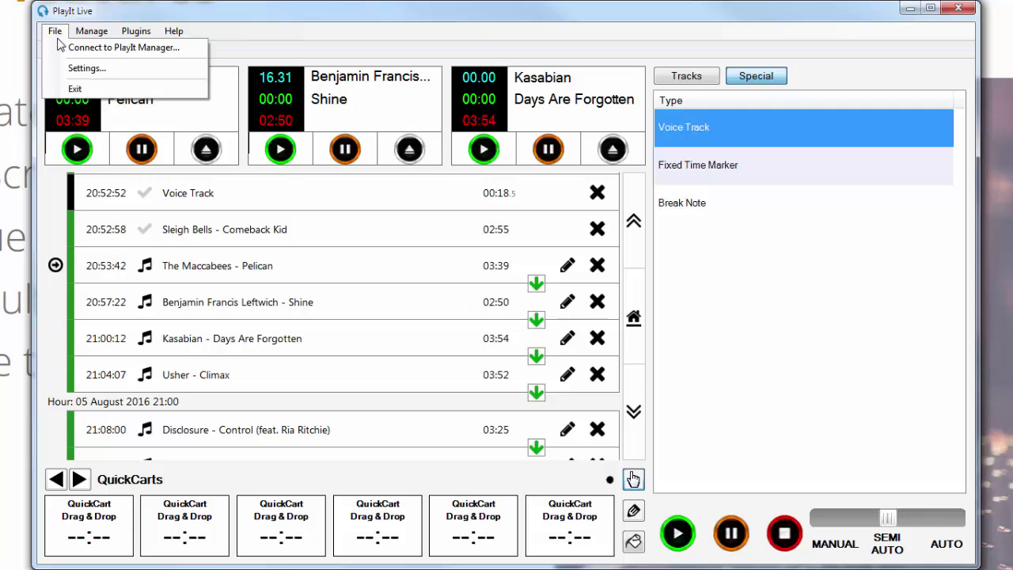
- Set Settings > Live-Assist Mode default segue to Stop, then add Alex Clare – Too Close below The Maccabees – Pelican
{"action": "left_click", "coordinate": [73, 78]}
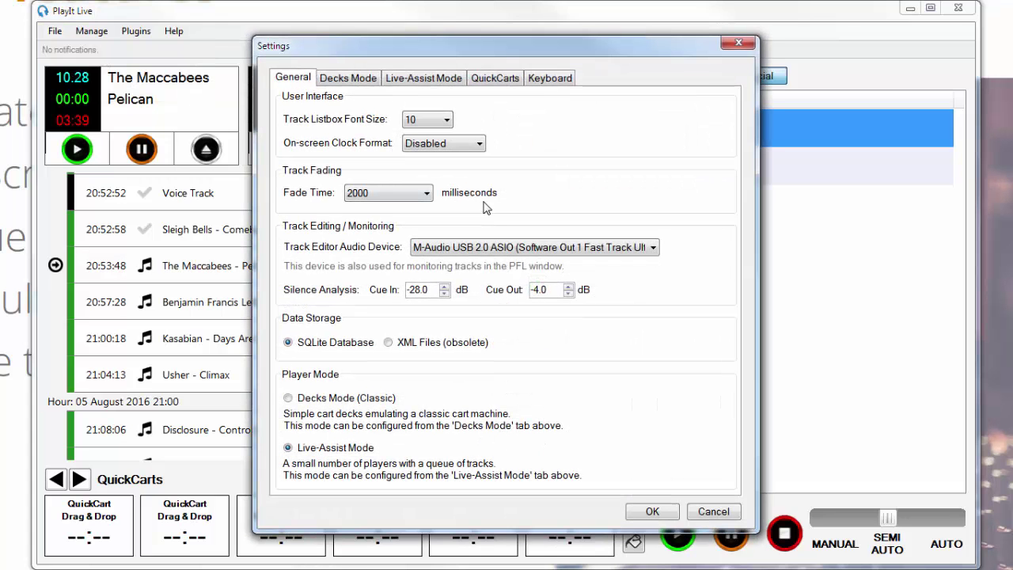
{"action": "left_click", "coordinate": [432, 83]}
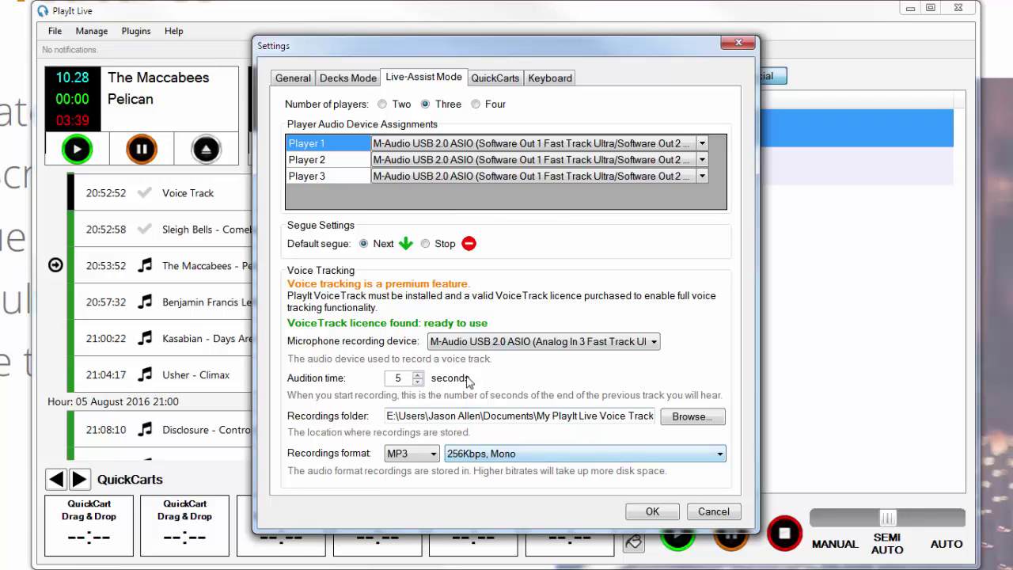
{"action": "left_click", "coordinate": [441, 247]}
{"action": "left_click", "coordinate": [638, 512]}
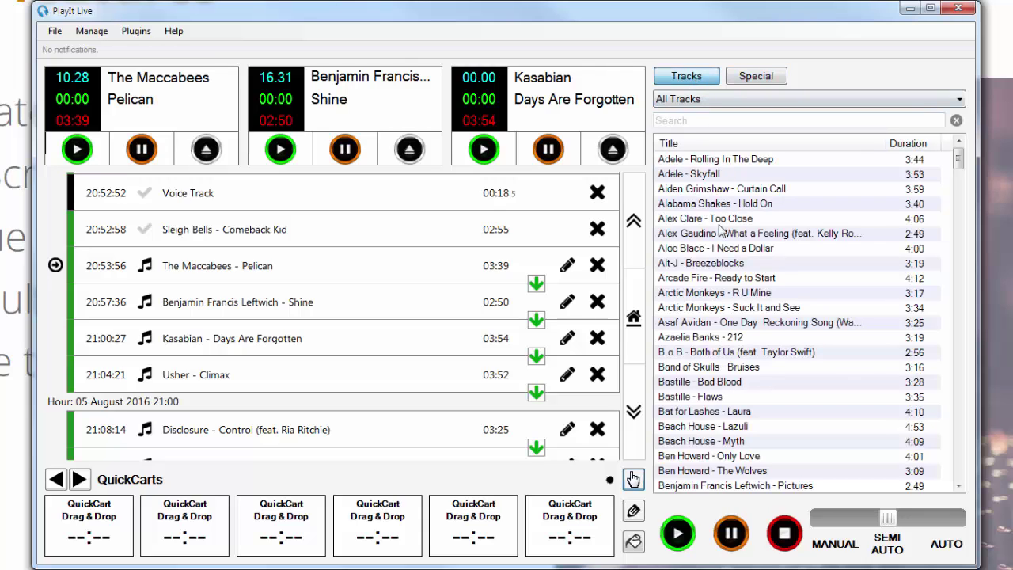
{"action": "left_click_drag", "start_coordinate": [720, 225], "coordinate": [459, 290]}
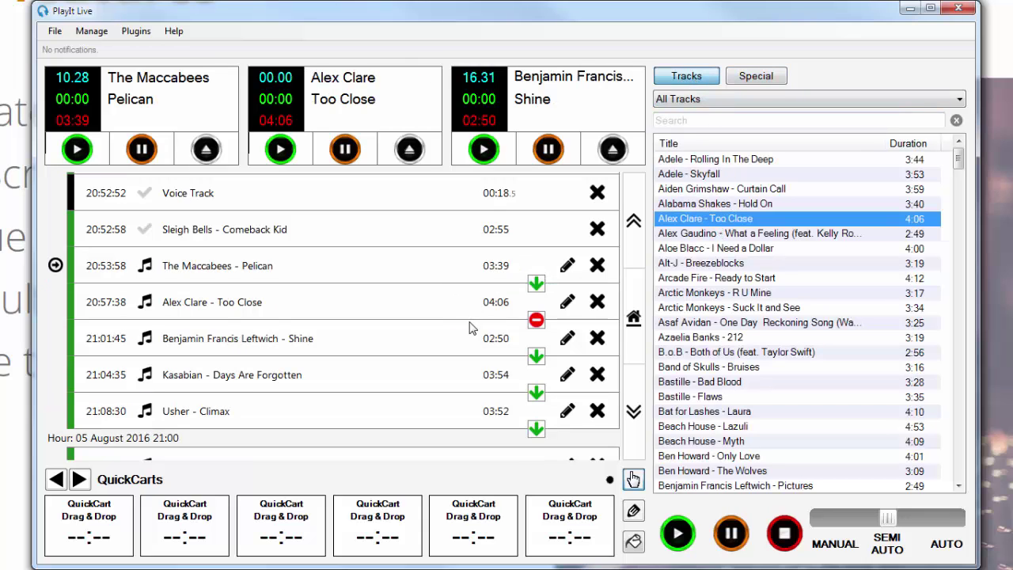